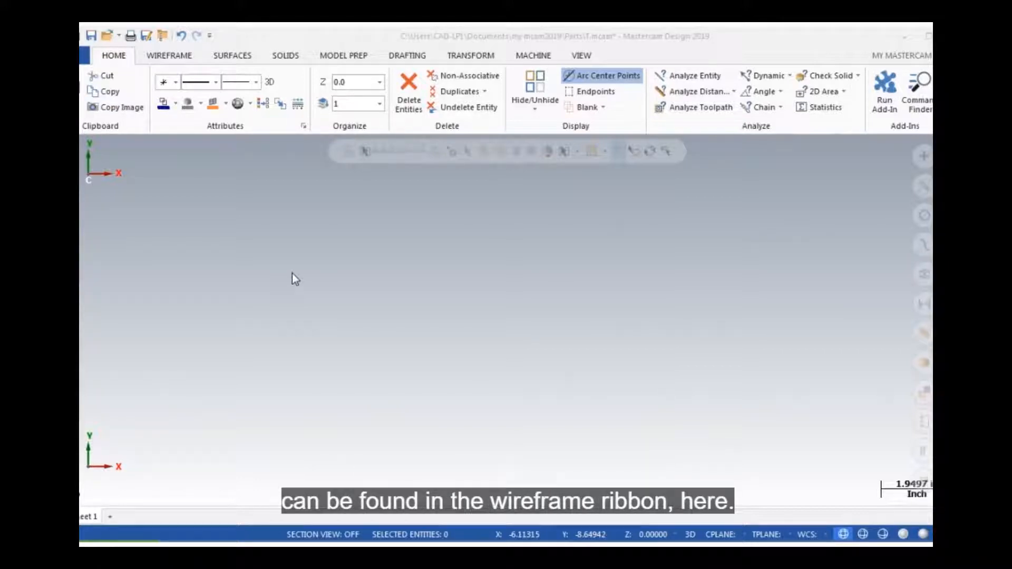
Review the point command variants and the default point style, wireframe color and line thickness options
left_click(187, 57)
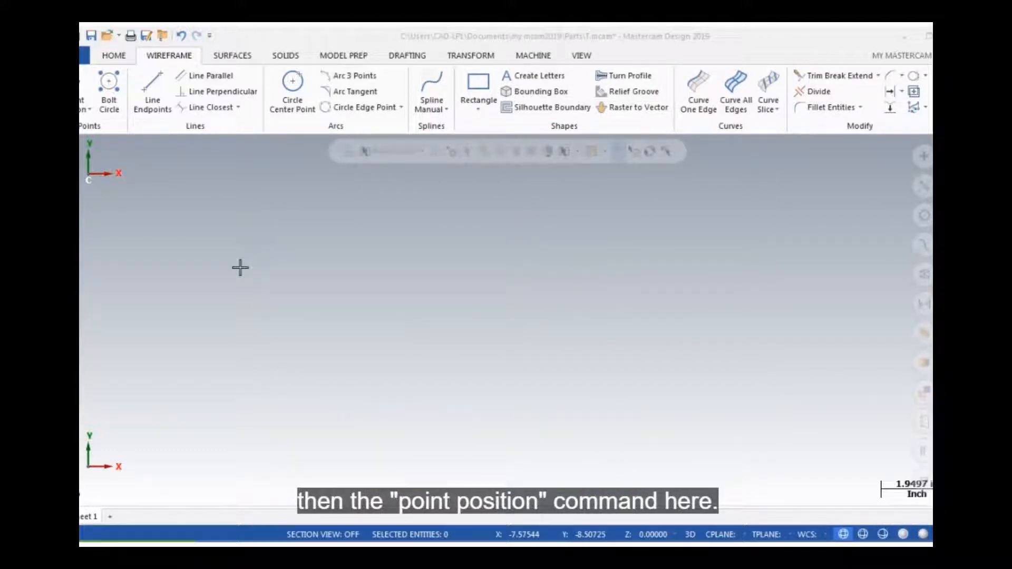
left_click(89, 110)
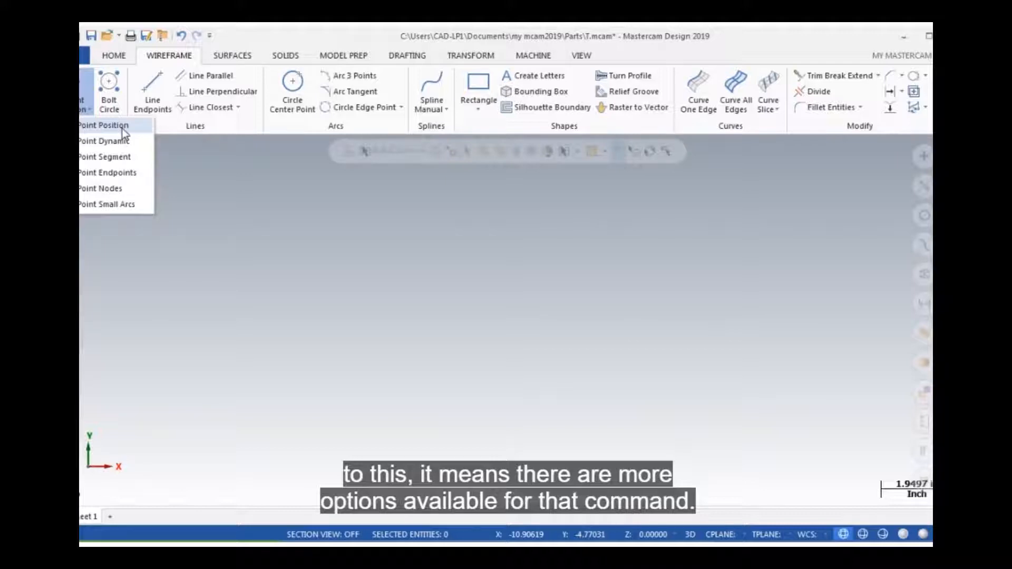
right_click(237, 235)
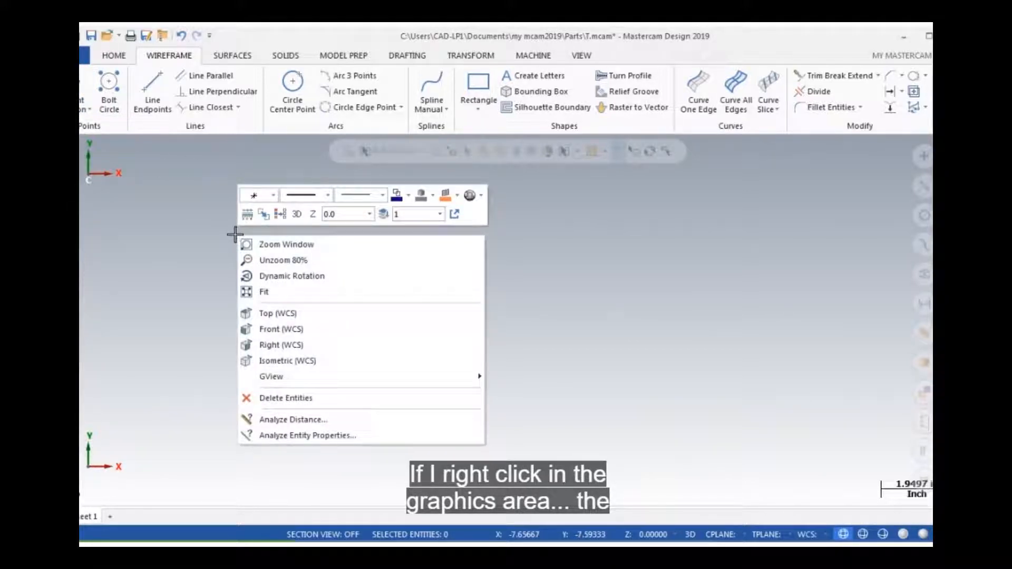
left_click(271, 197)
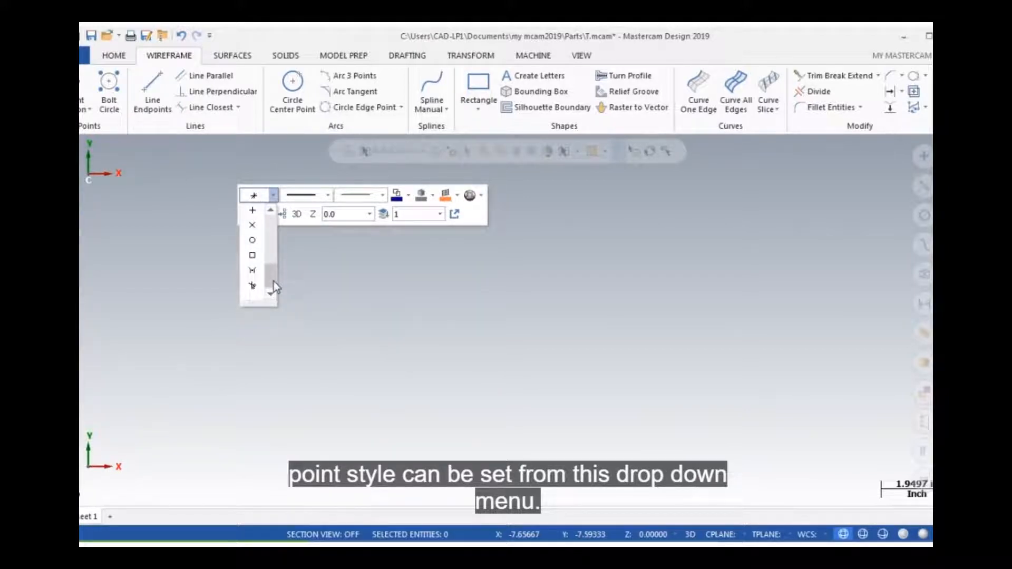
left_click_drag(277, 269, 278, 226)
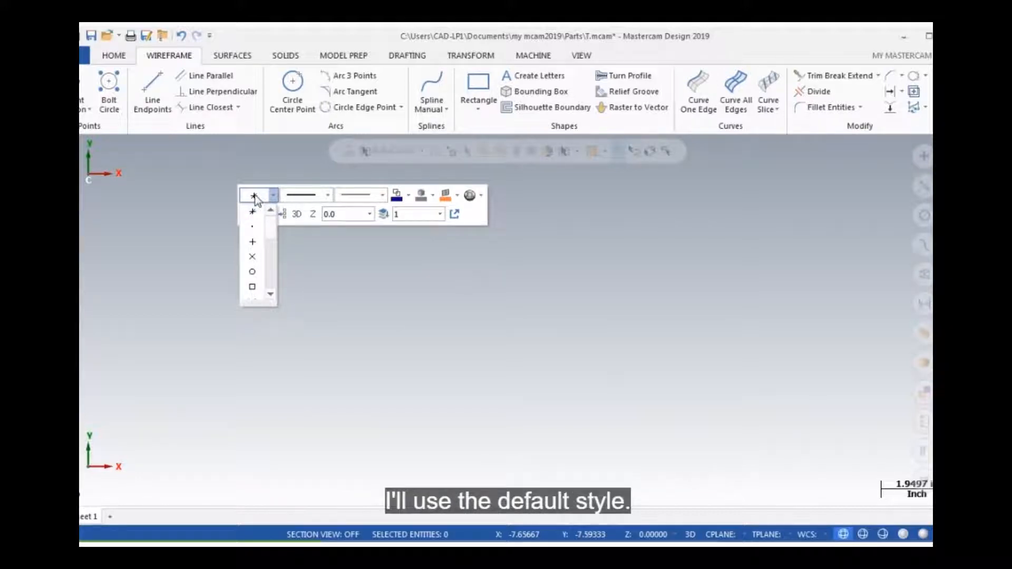
left_click(411, 198)
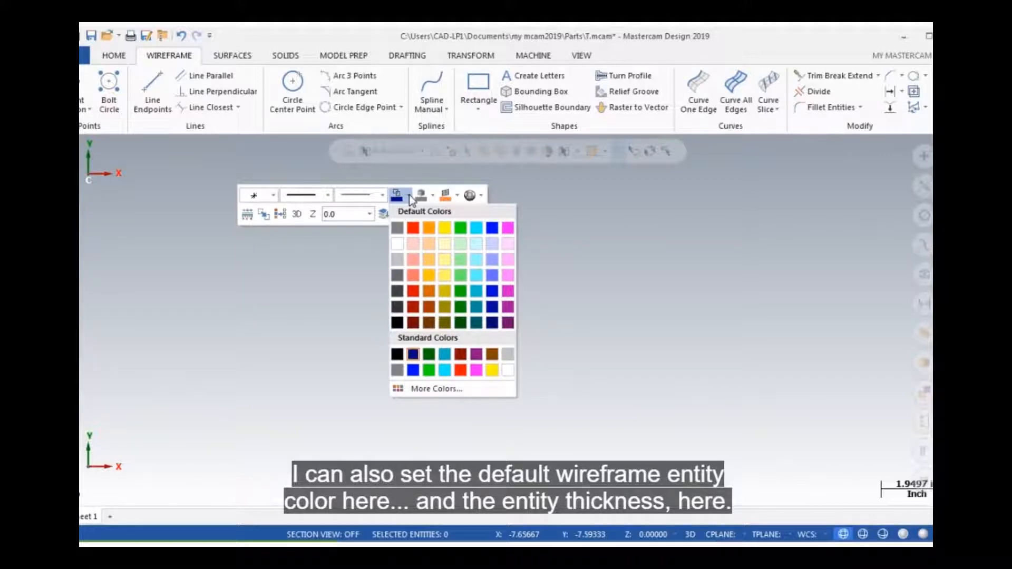
left_click(382, 196)
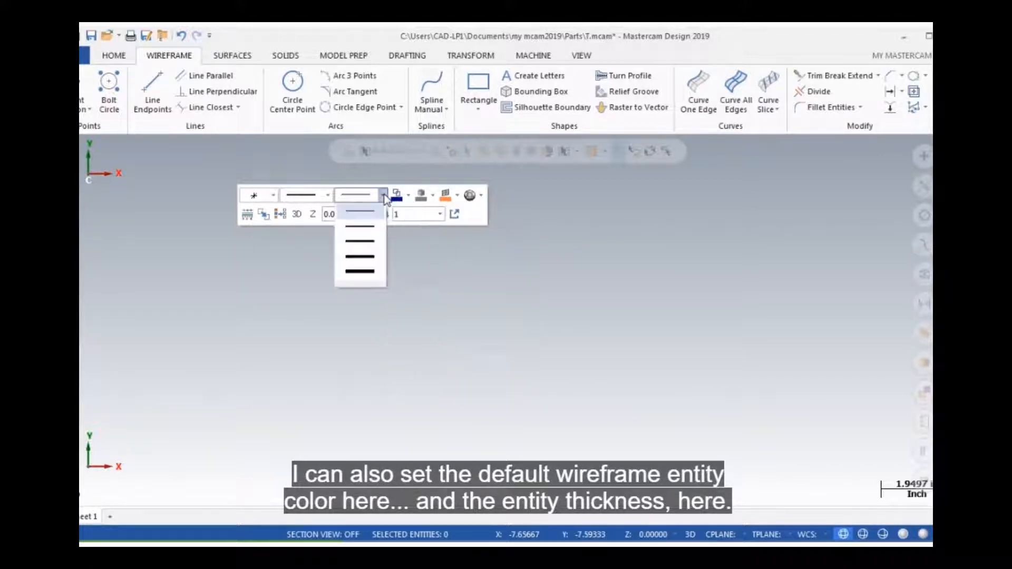
left_click(413, 300)
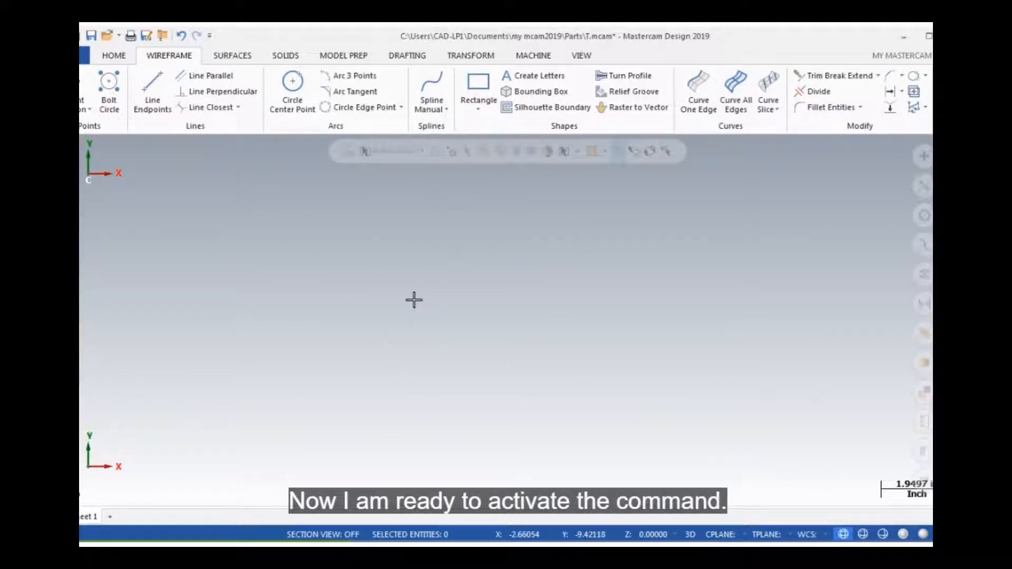
Place three trial points freehand in the graphics area with Point Position and delete all of them
left_click(82, 94)
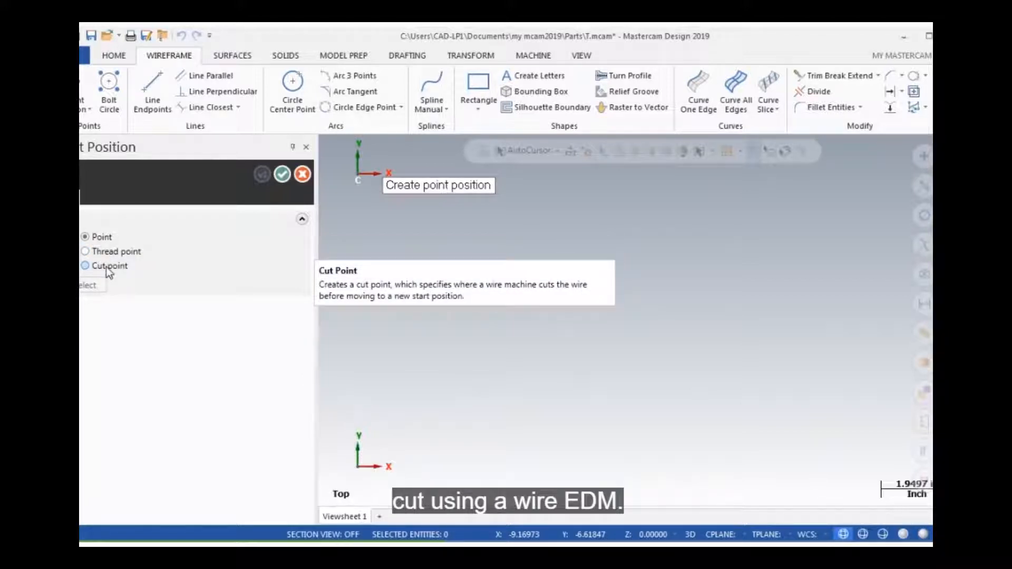
left_click(468, 253)
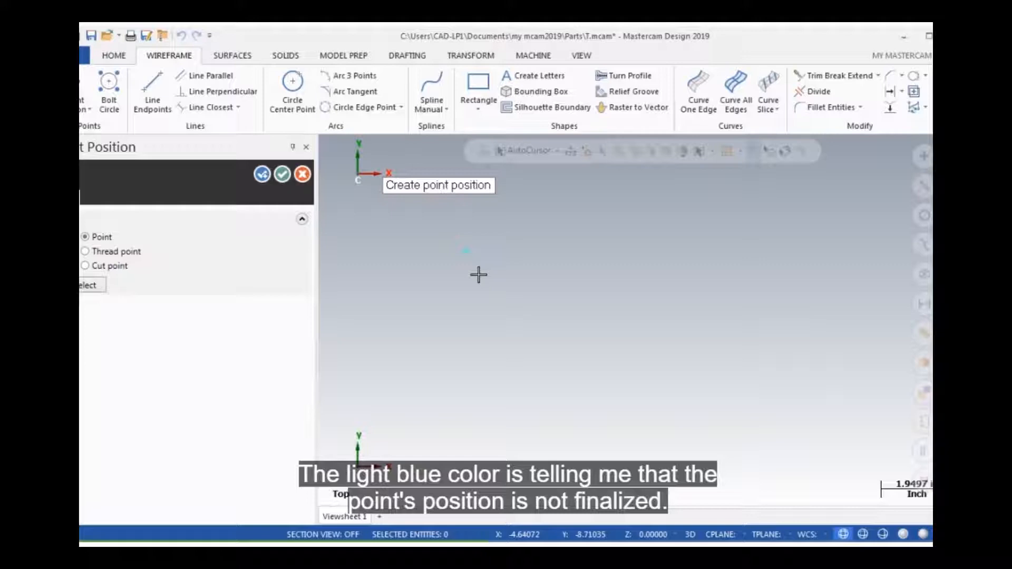
left_click(100, 287)
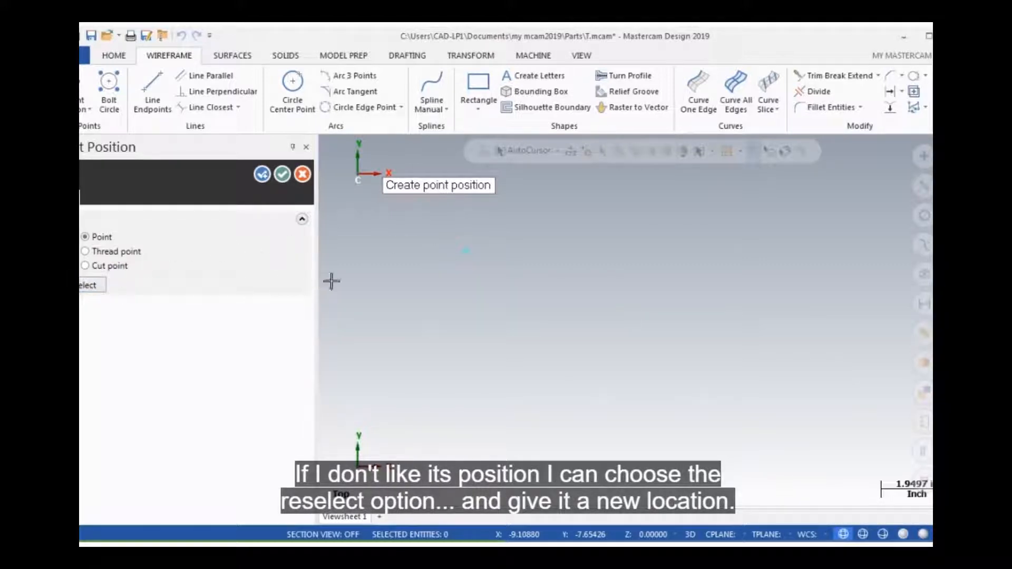
left_click(498, 302)
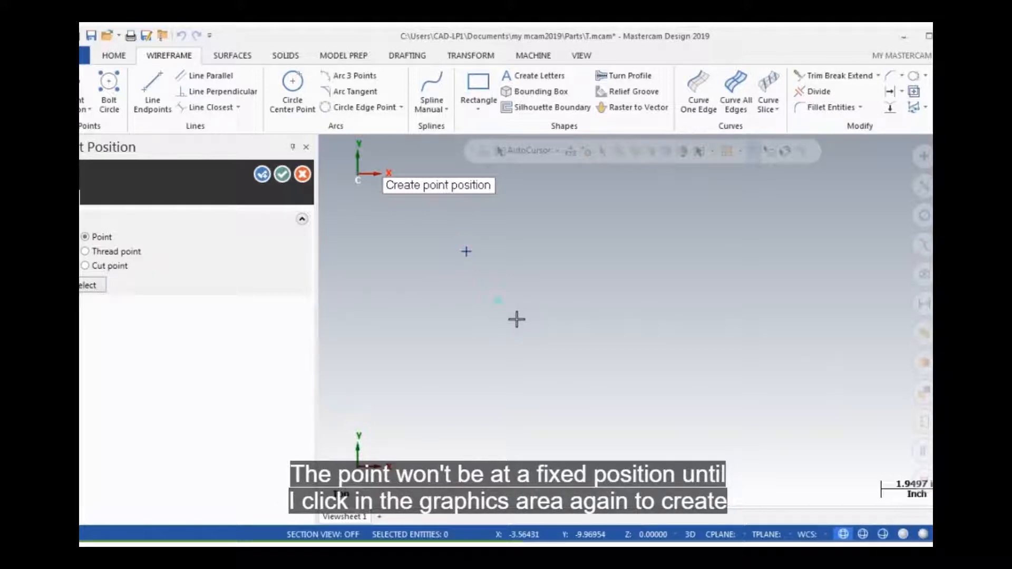
left_click(555, 310)
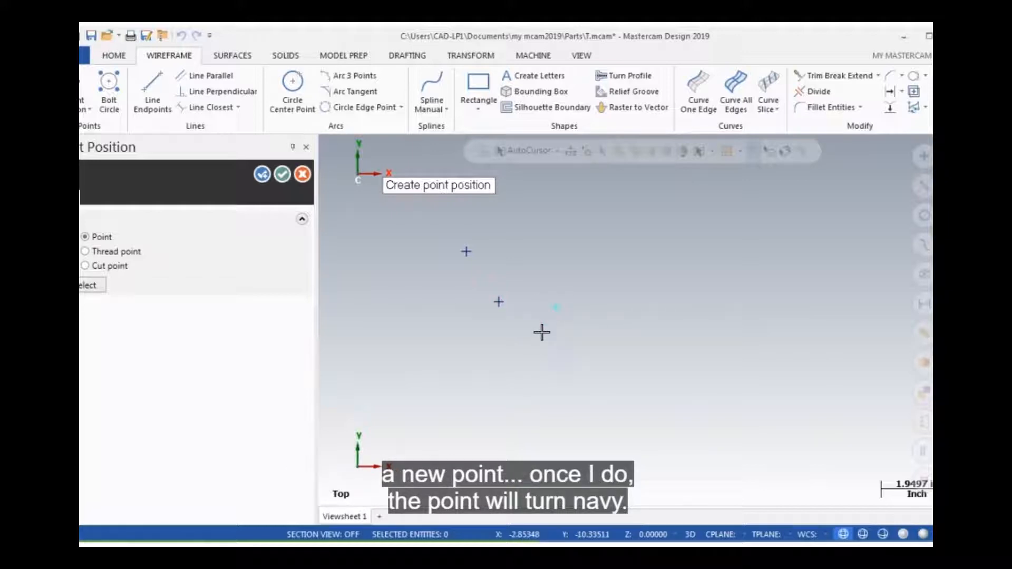
left_click(283, 179)
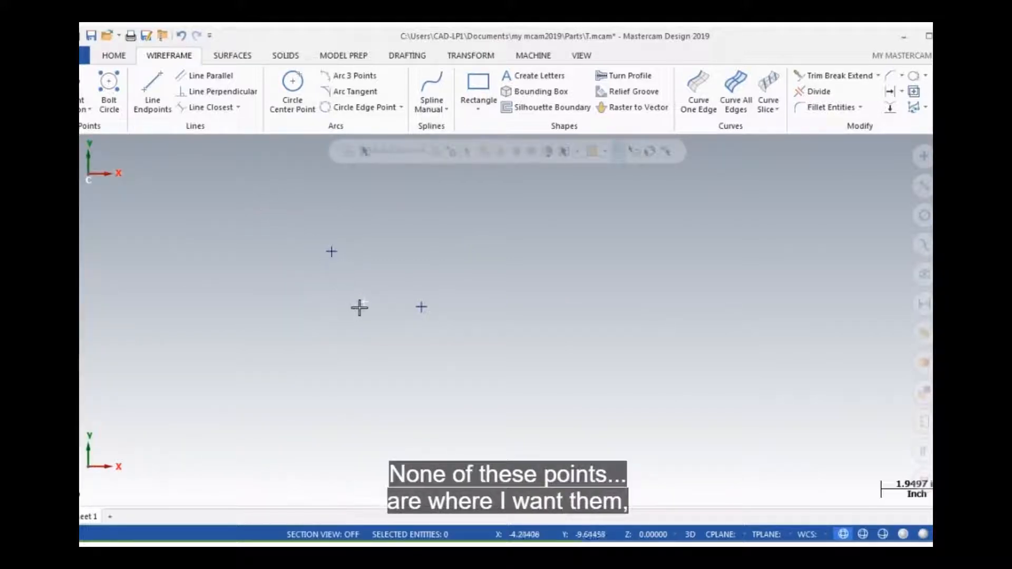
left_click_drag(283, 218, 505, 371)
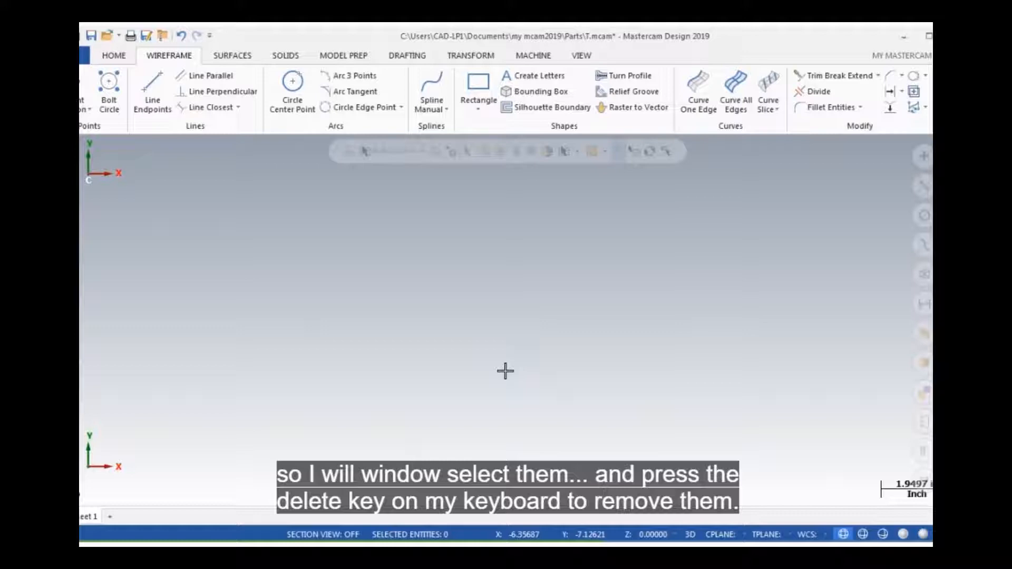
Create a Point Position point at X 0, Y -5 for the center of the motor mount's arc
left_click(81, 88)
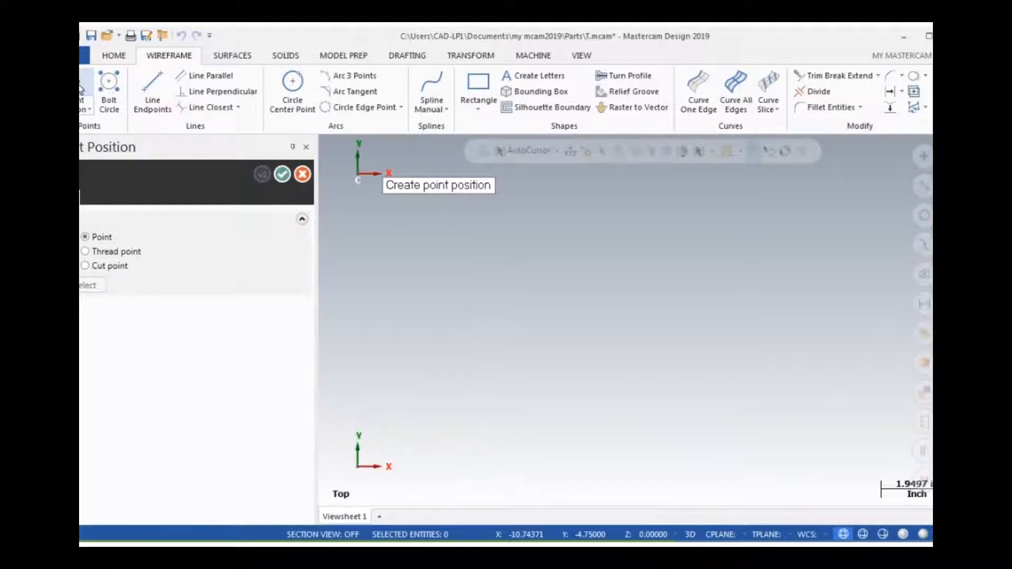
type("0,")
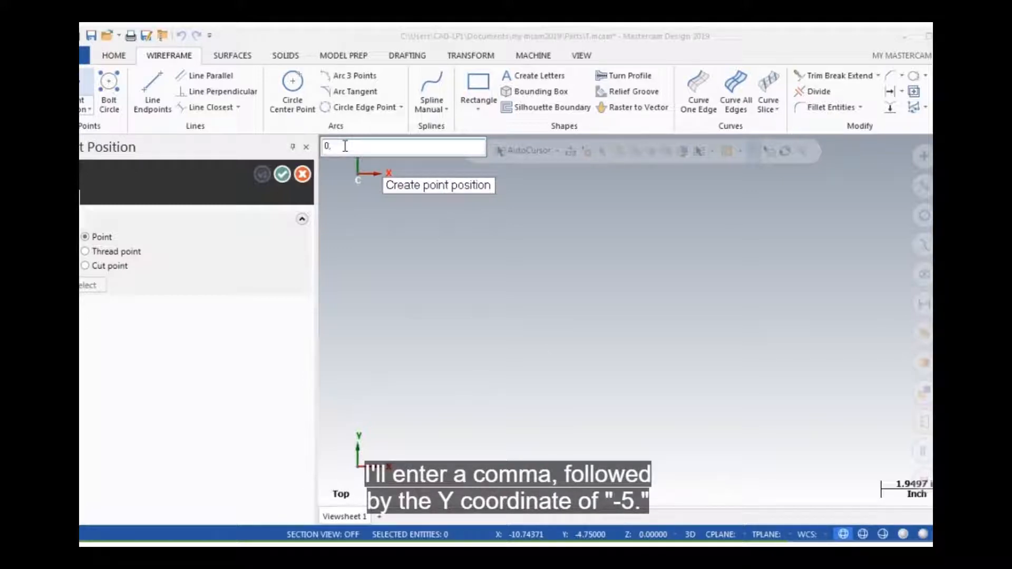
type("-5")
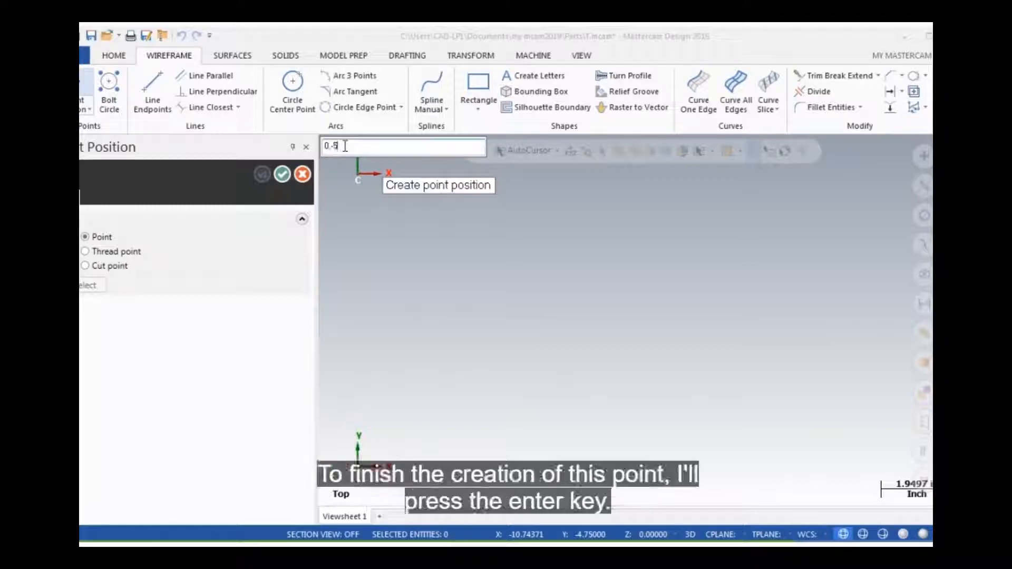
key("Return")
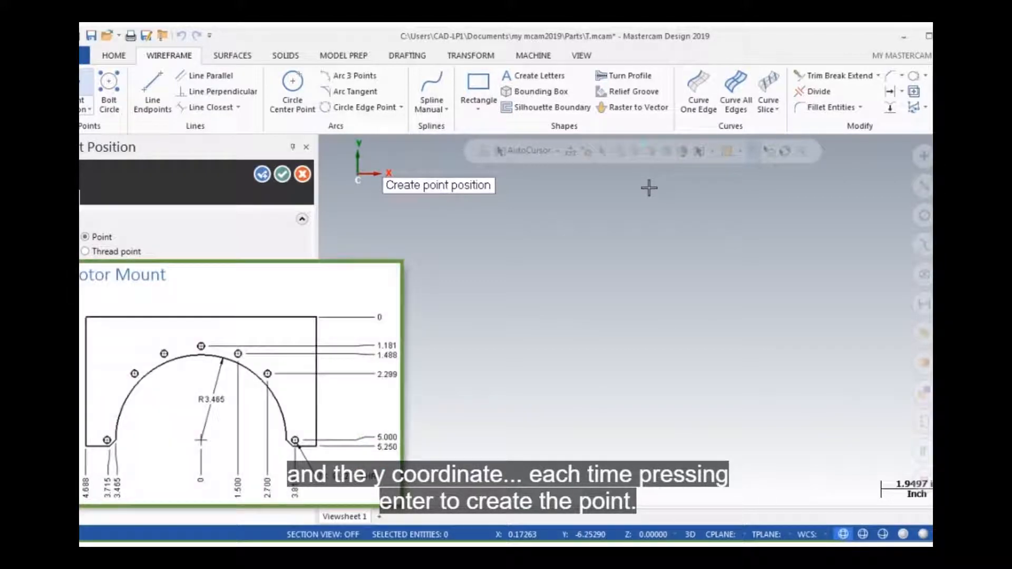
Create two hole center points of the motor mount at coordinates 1.5,-1.488 and 2.7,-2.299
type("1.5")
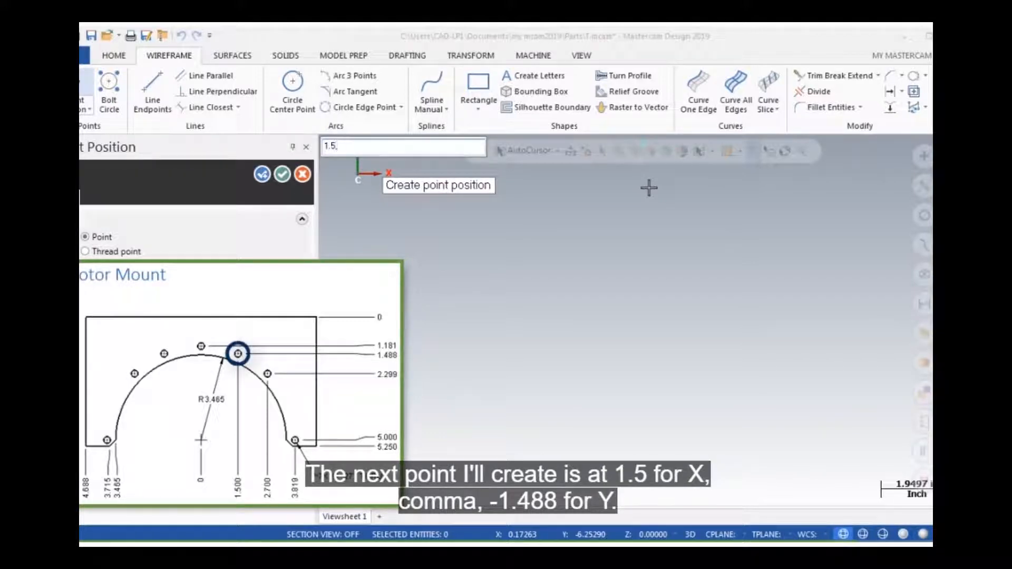
type(",-1.488")
key("Return")
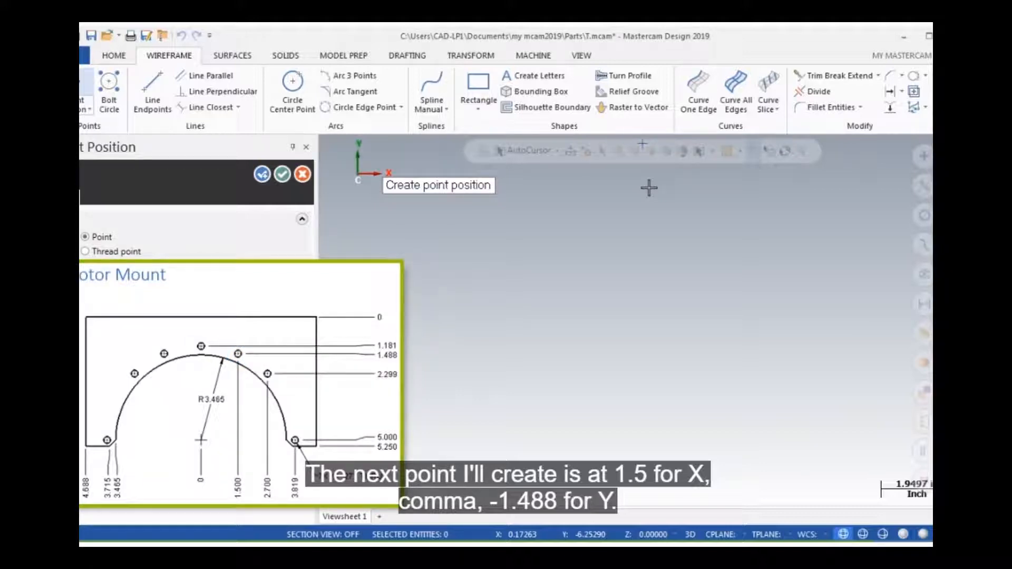
type("2.7")
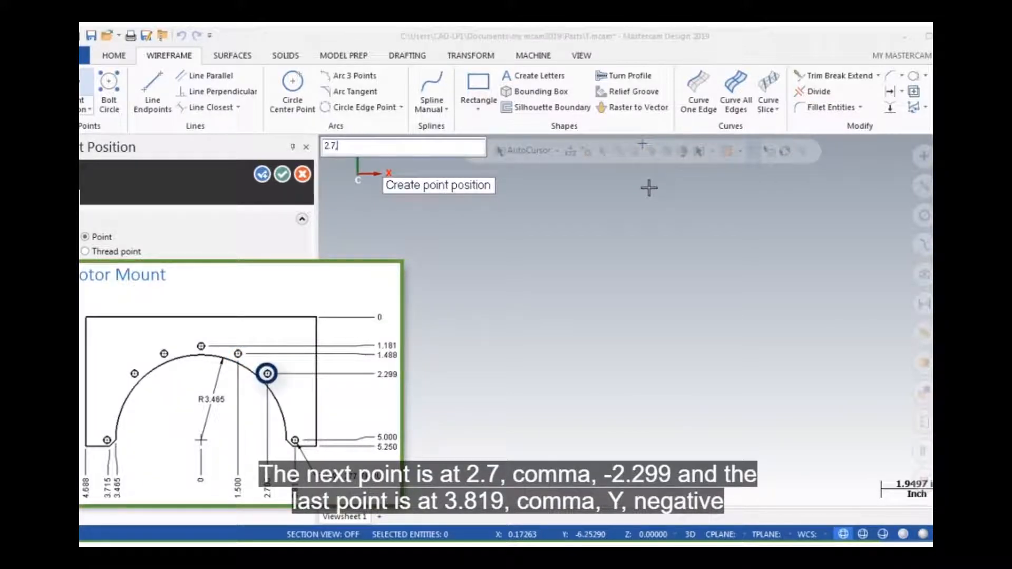
type(",-2.299")
key("Return")
Create the lower hole center point at coordinates 3.819,-5 and finish the Point Position command
type("3.8")
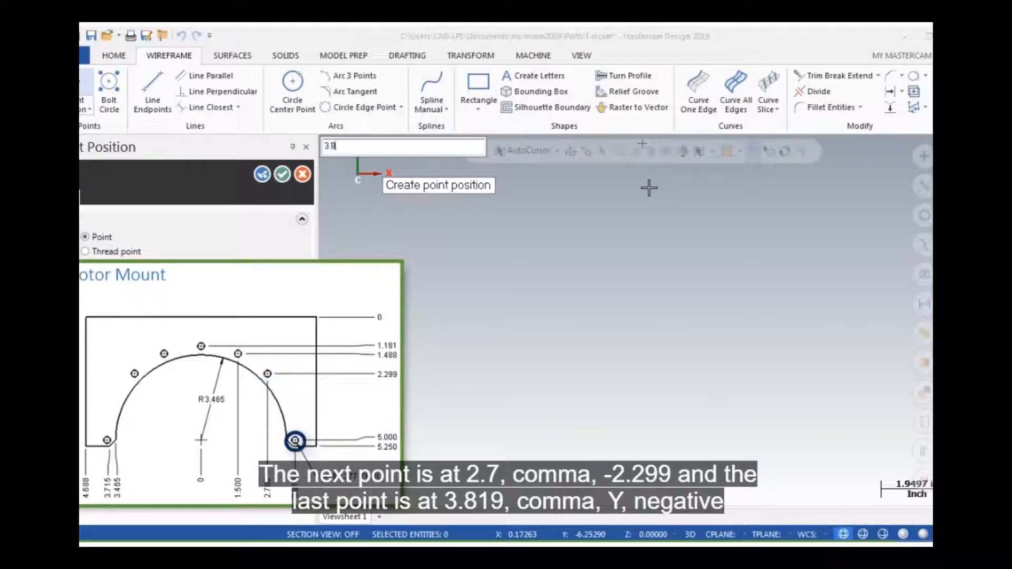
type("19,-")
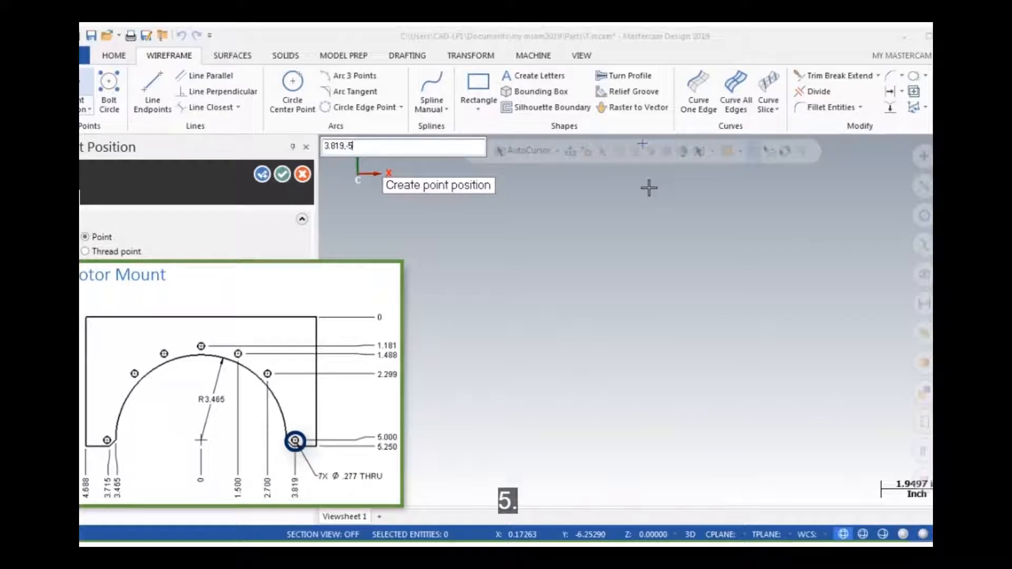
type("5")
key("Return")
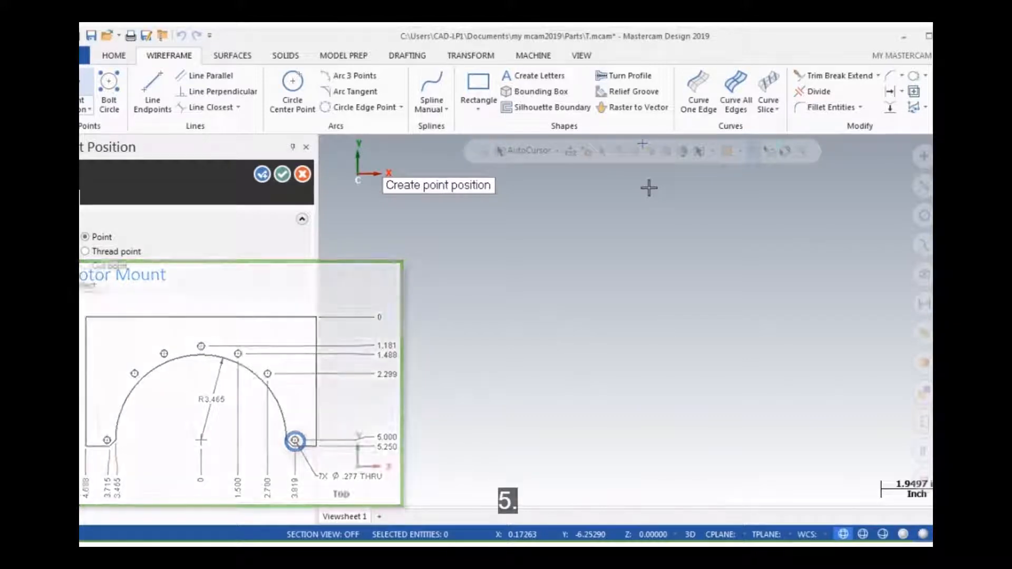
left_click(282, 175)
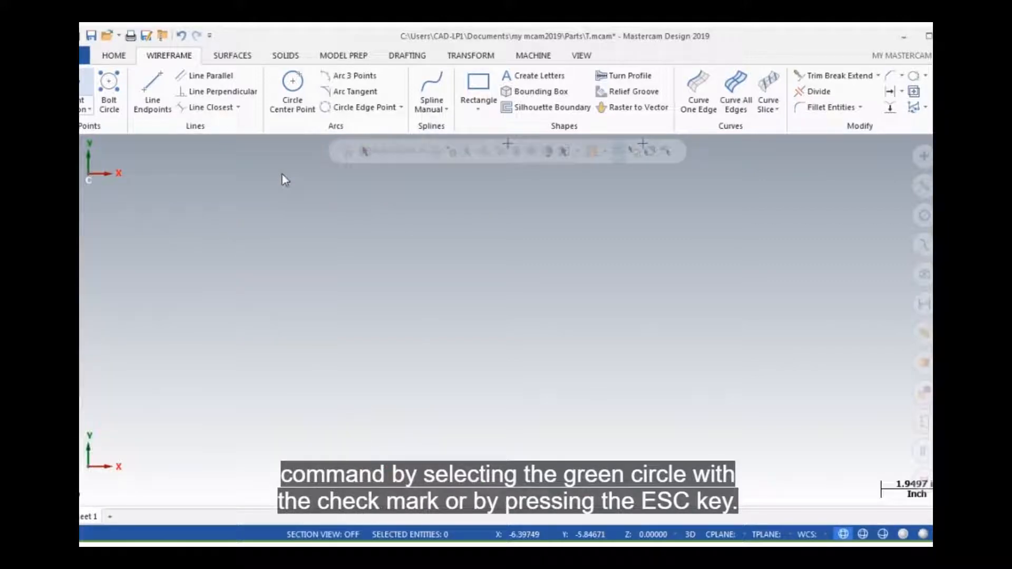
right_click(370, 251)
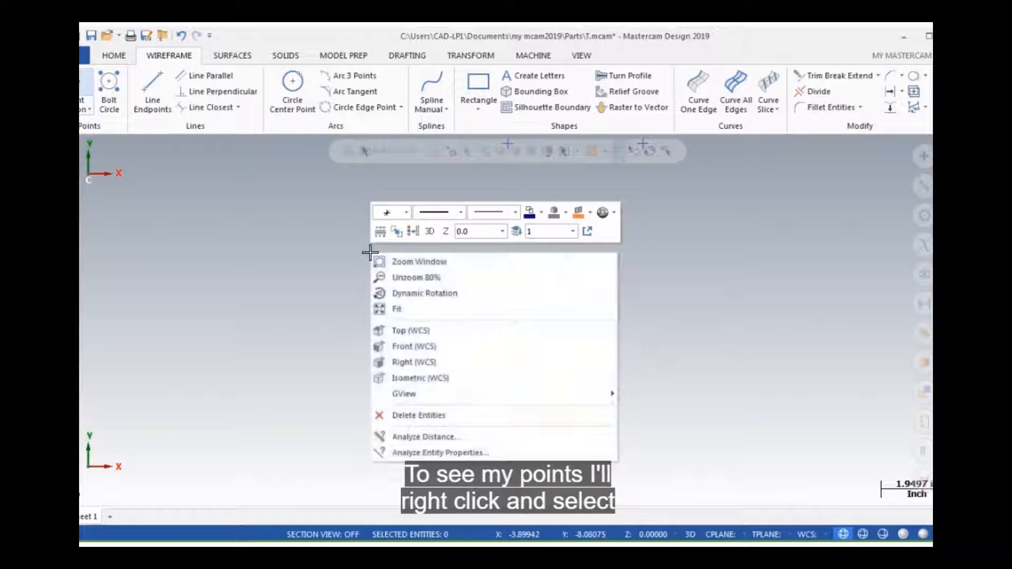
left_click(404, 309)
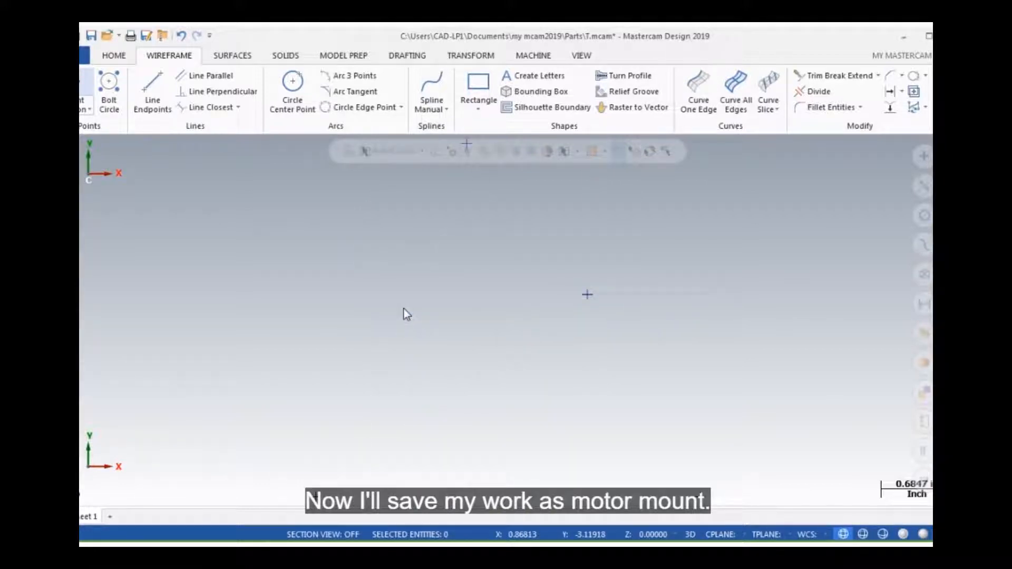